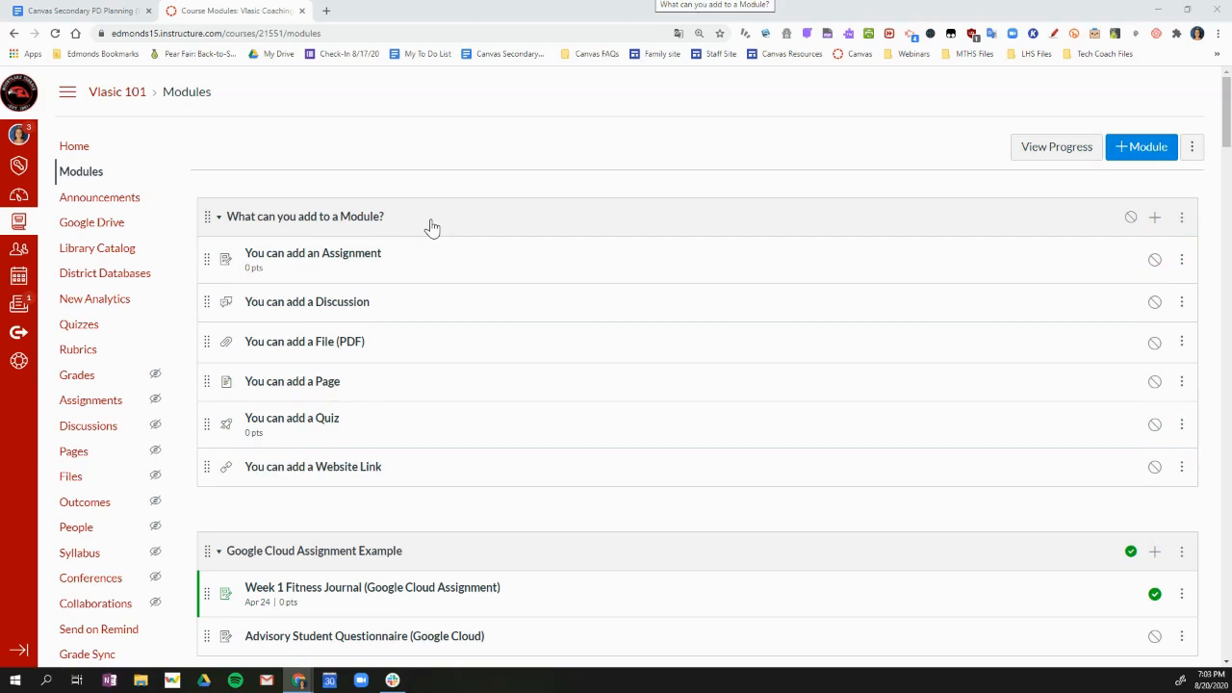
Add the existing 1st period Zoom Information assignment to the "What can you add to a Module?" module and place it below the discussion item
{"action": "left_click", "coordinate": [1155, 218]}
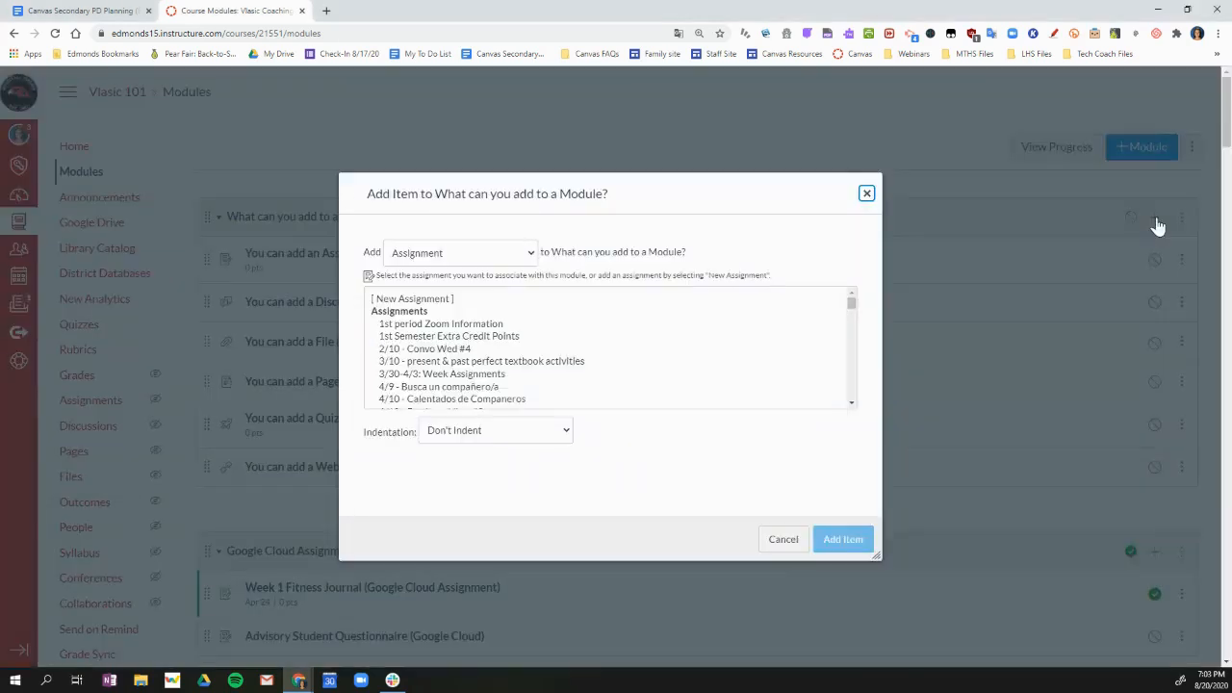
{"action": "left_click", "coordinate": [530, 255]}
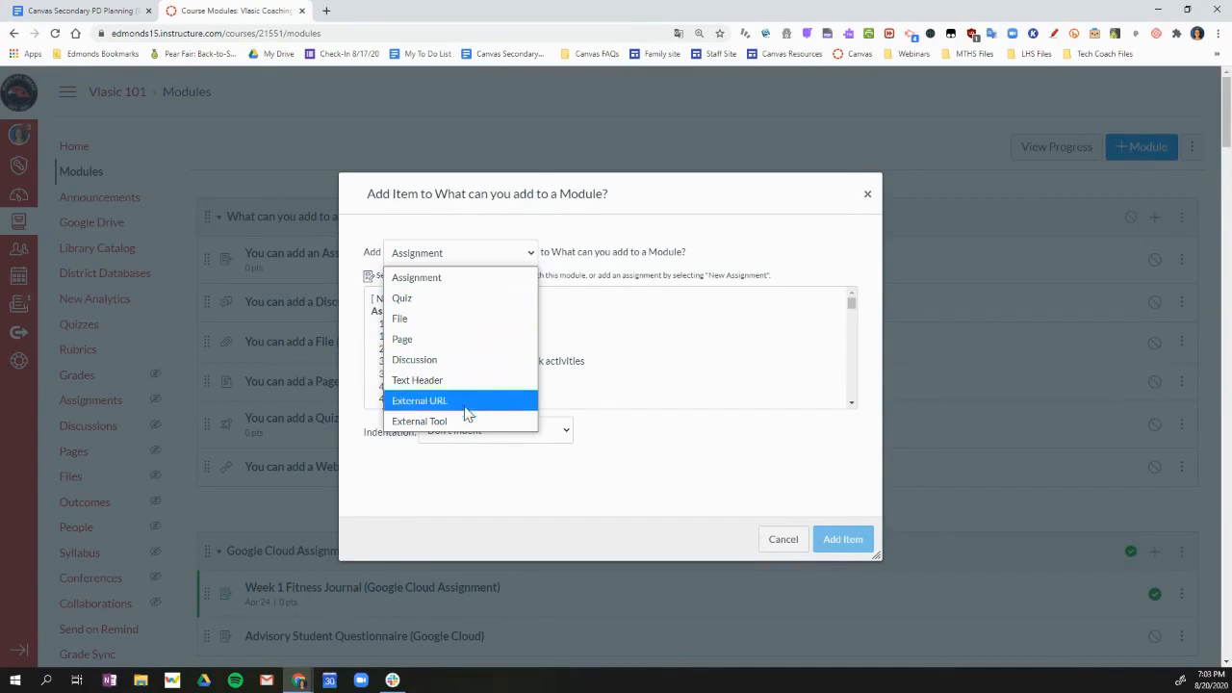
{"action": "left_click", "coordinate": [433, 277]}
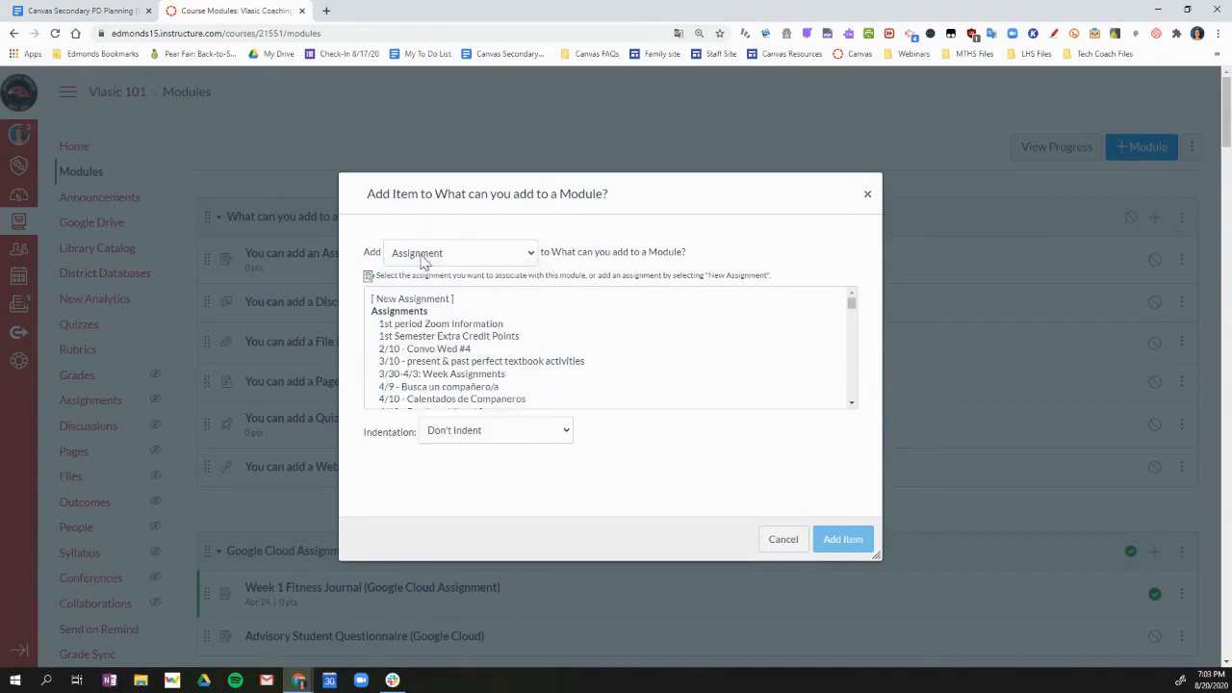
{"action": "scroll", "coordinate": [509, 318], "scroll_direction": "down", "scroll_amount": 2}
{"action": "scroll", "coordinate": [490, 313], "scroll_direction": "up", "scroll_amount": 2}
{"action": "scroll", "coordinate": [486, 390], "scroll_direction": "down", "scroll_amount": 5}
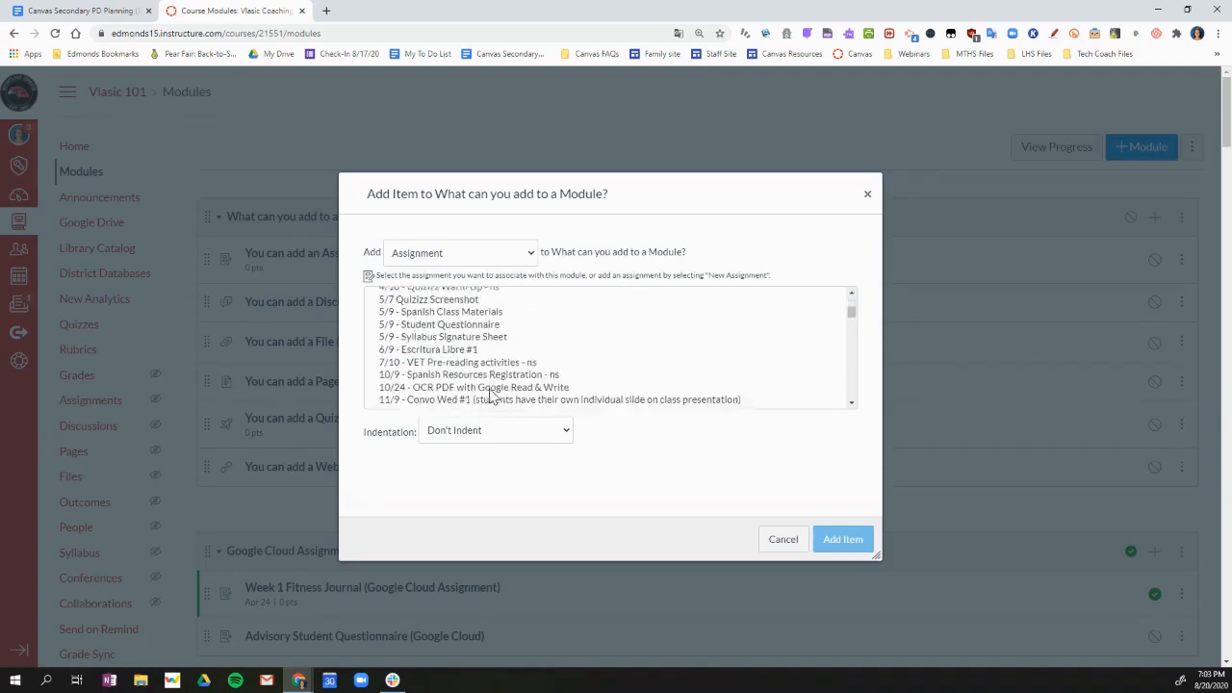
{"action": "scroll", "coordinate": [491, 392], "scroll_direction": "up", "scroll_amount": 5}
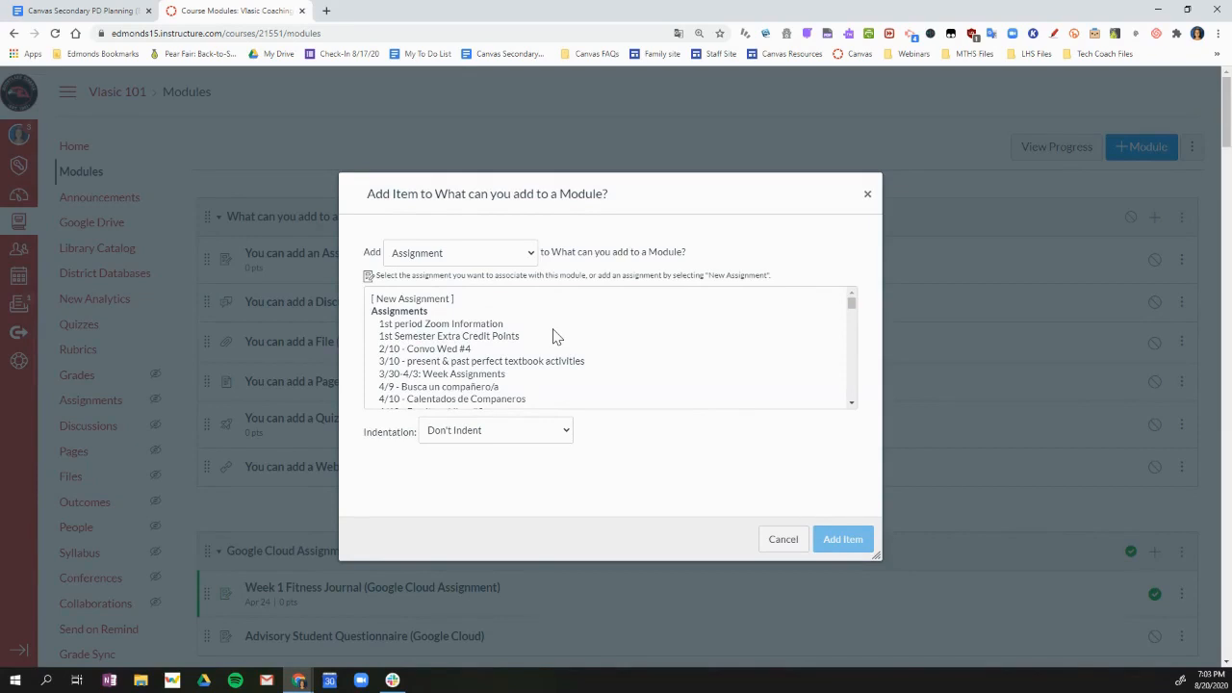
{"action": "left_click", "coordinate": [476, 328]}
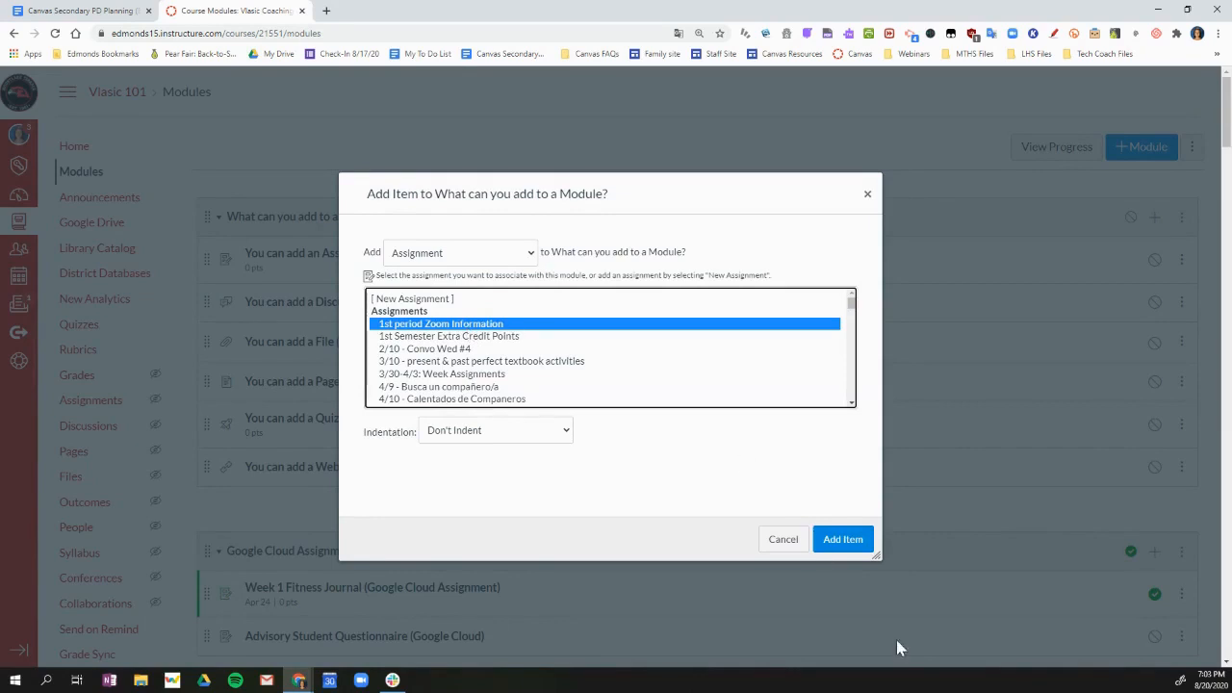
{"action": "left_click", "coordinate": [852, 540]}
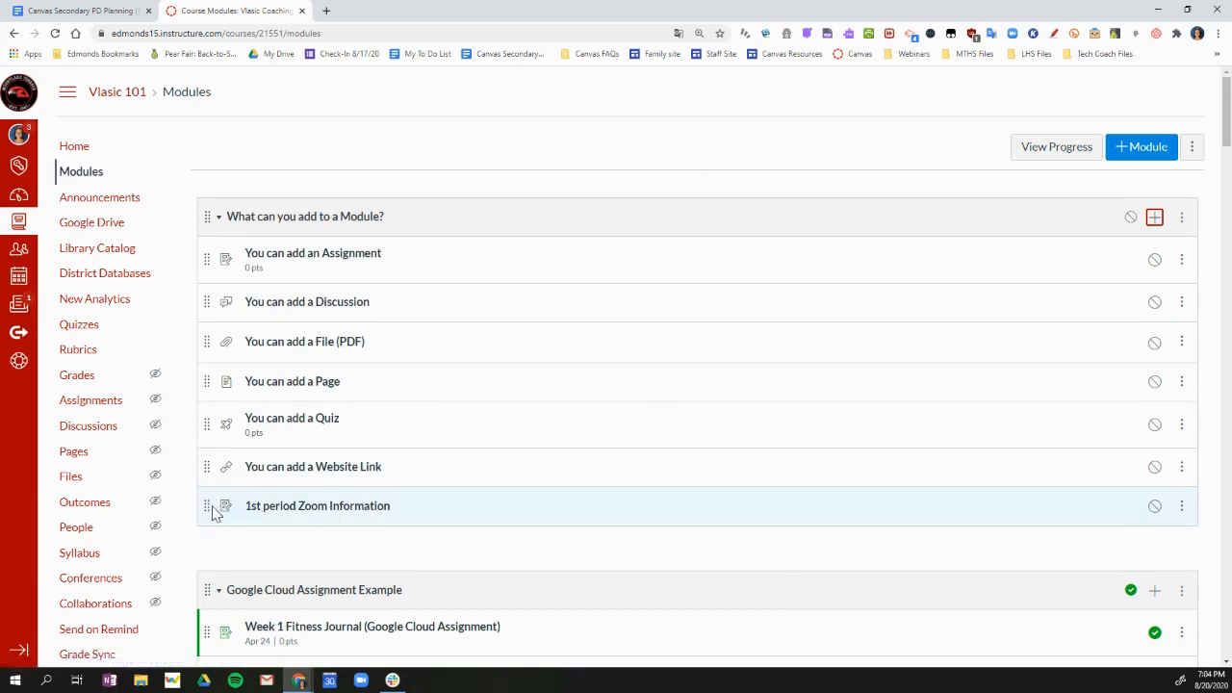
{"action": "left_click_drag", "start_coordinate": [203, 511], "coordinate": [236, 339]}
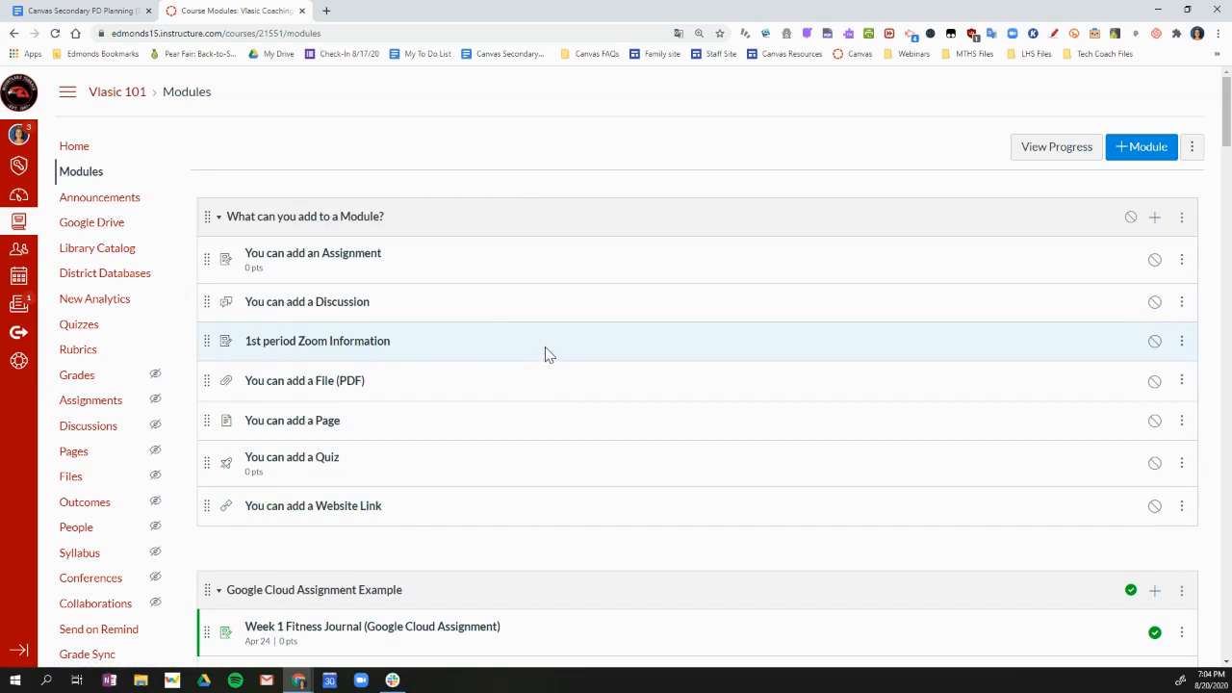
Remove the 1st period Zoom Information assignment from the "What can you add to a Module?" module
{"action": "left_click", "coordinate": [1181, 345]}
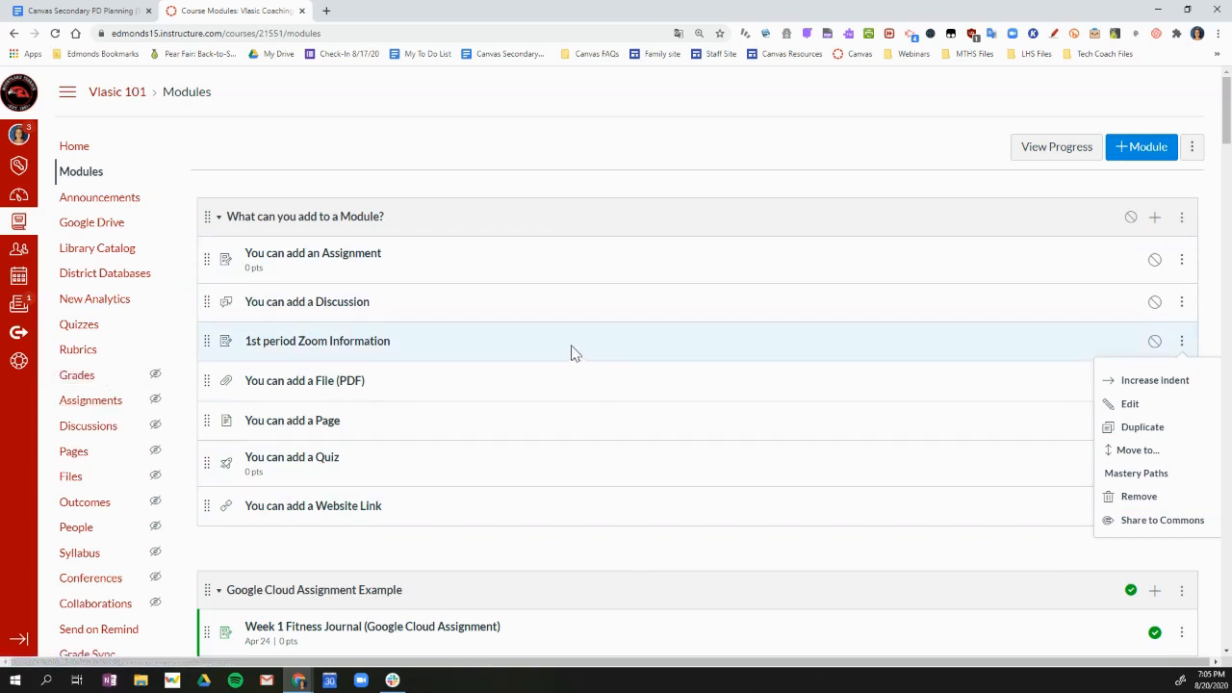
{"action": "left_click", "coordinate": [1147, 497]}
{"action": "left_click", "coordinate": [664, 104]}
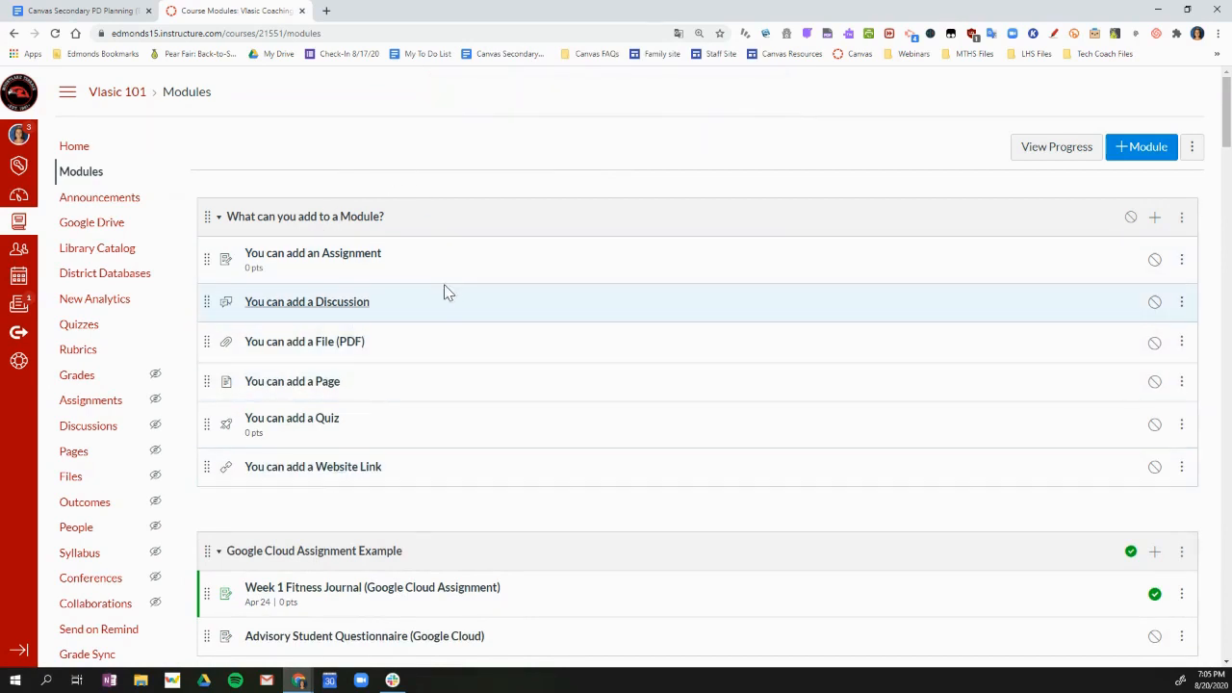
Add a new discussion topic named "Zoom Discussion" to the "What can you add to a Module?" module
{"action": "left_click", "coordinate": [1155, 220]}
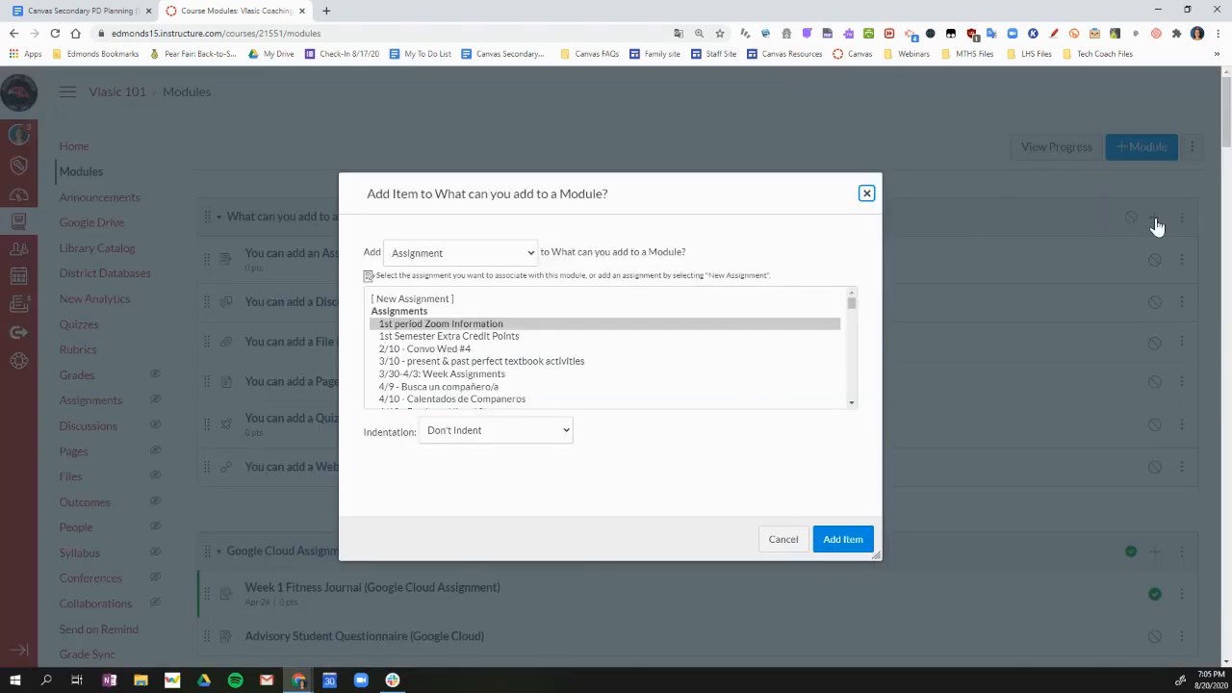
{"action": "left_click", "coordinate": [448, 253]}
{"action": "left_click", "coordinate": [441, 367]}
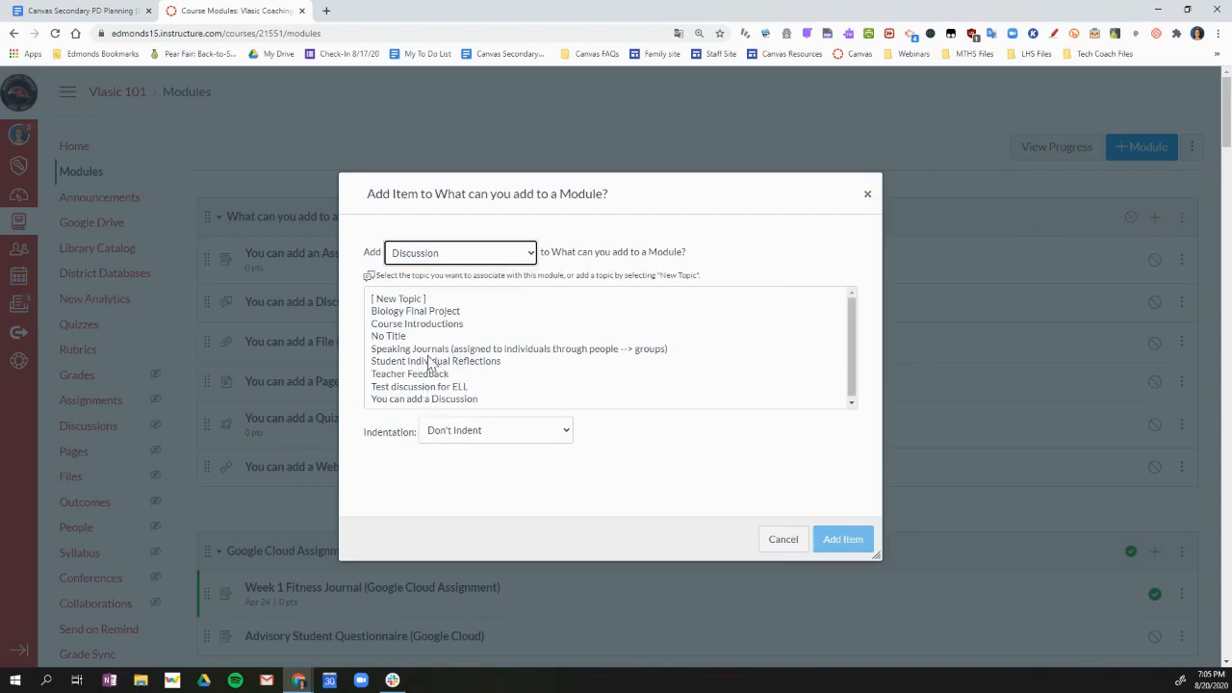
{"action": "left_click", "coordinate": [411, 300]}
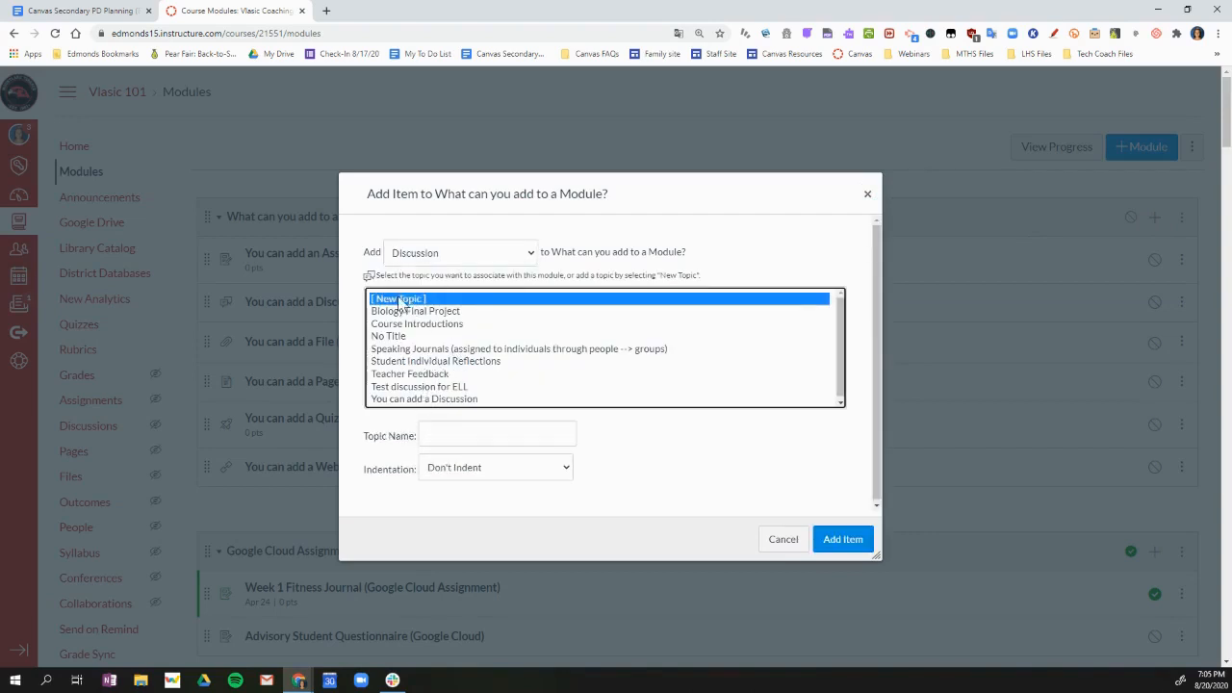
{"action": "left_click", "coordinate": [476, 435]}
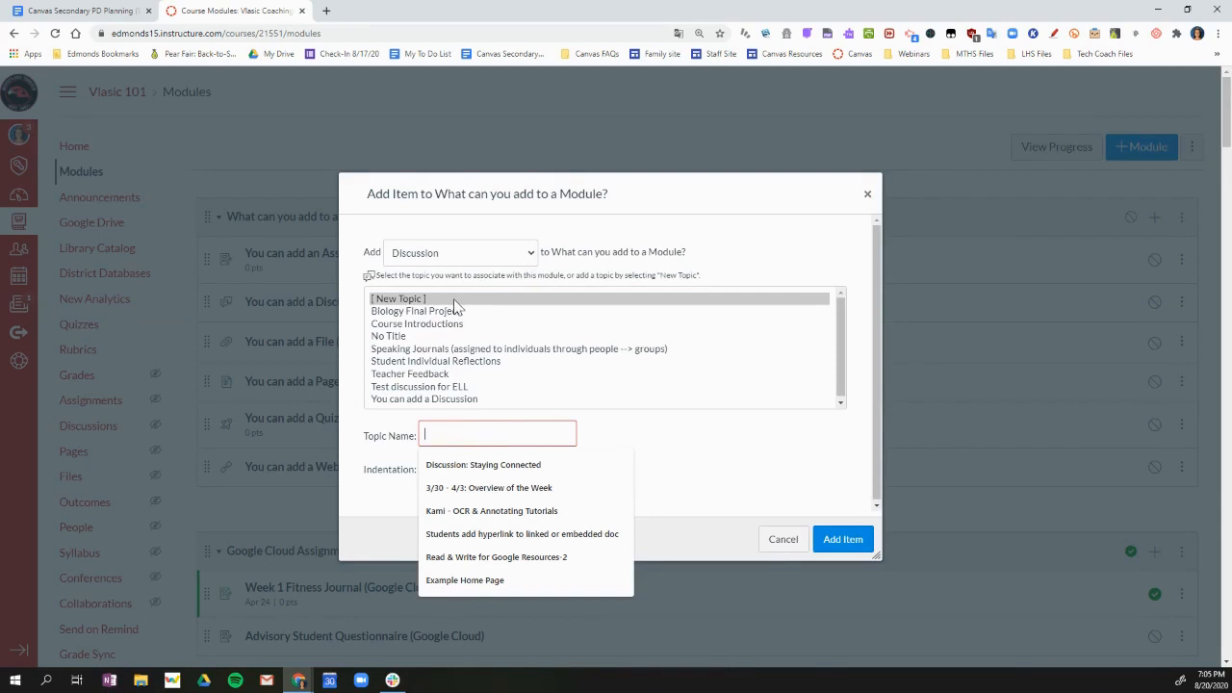
{"action": "left_click", "coordinate": [389, 300]}
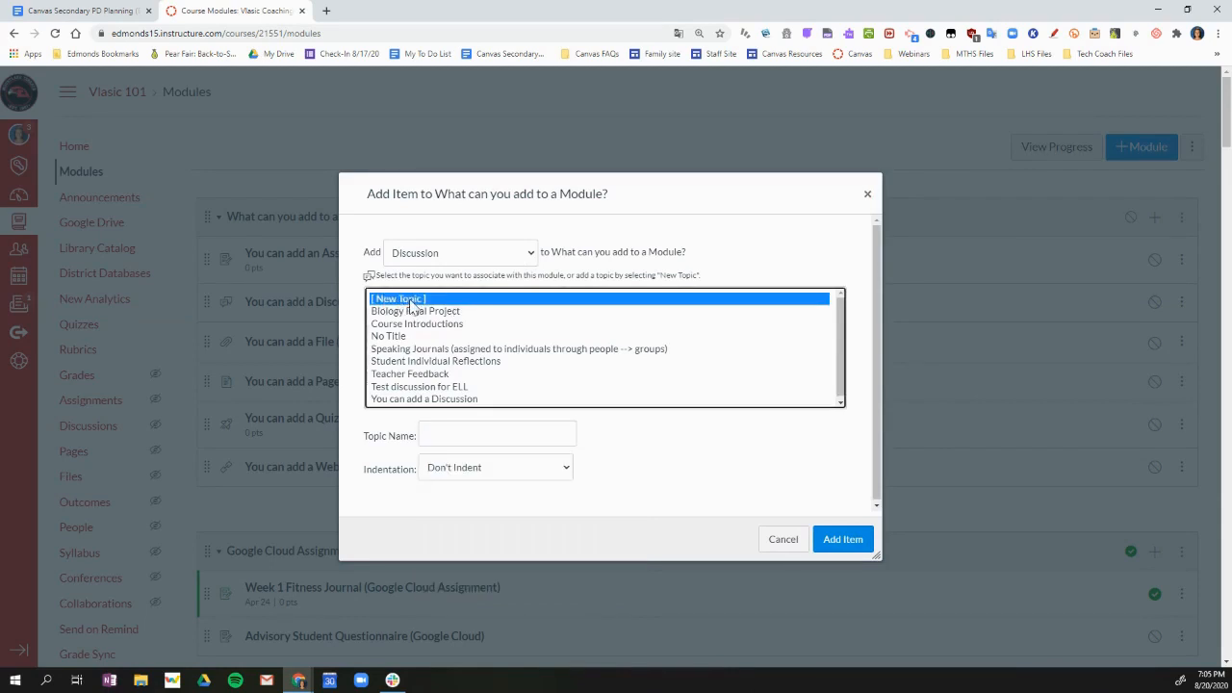
{"action": "left_click", "coordinate": [438, 430]}
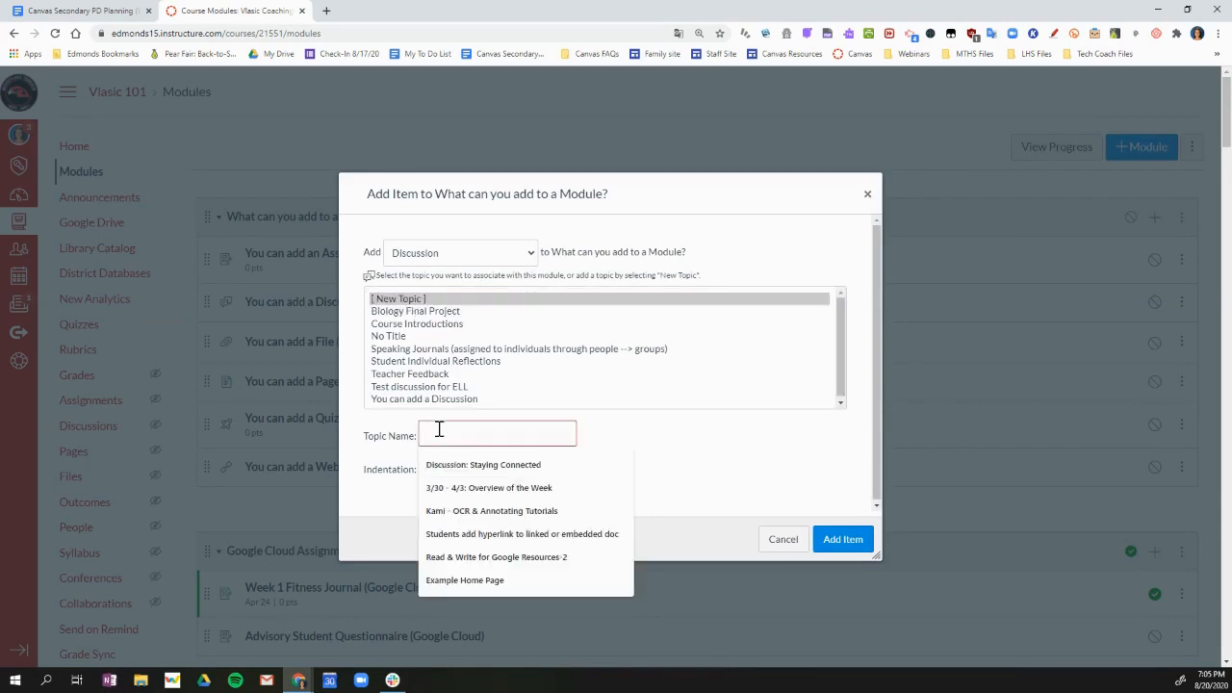
{"action": "type", "text": "Zoom Discuss"}
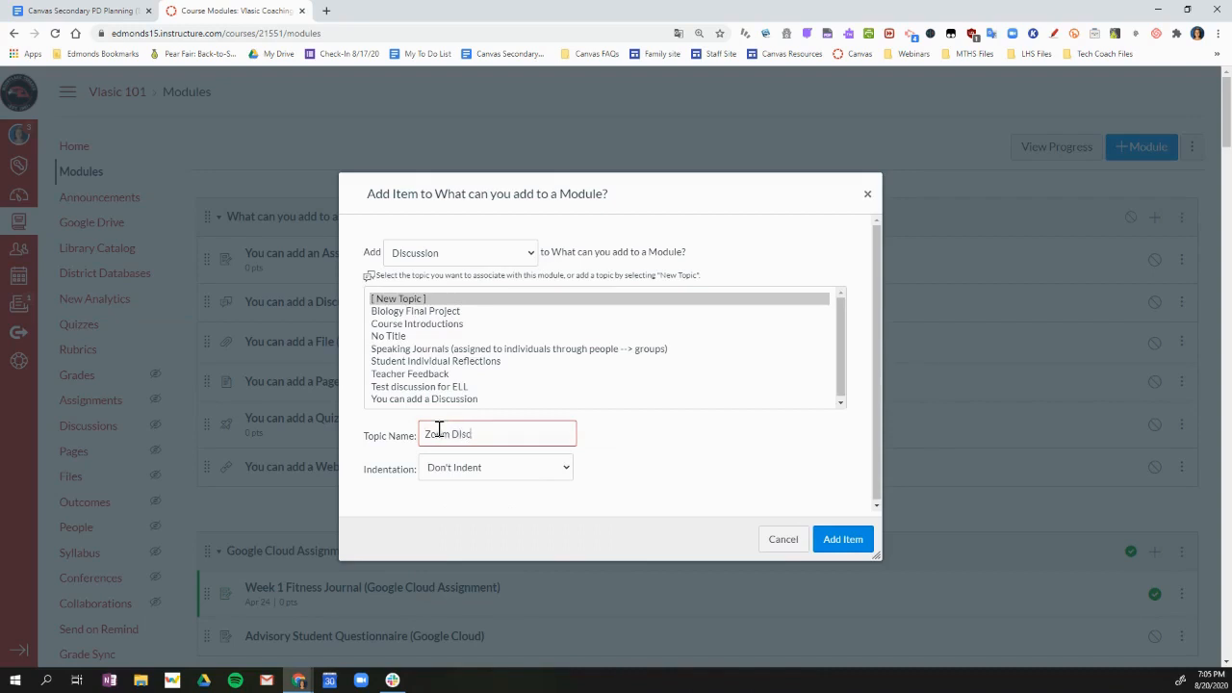
{"action": "type", "text": "ion"}
{"action": "left_click", "coordinate": [843, 542]}
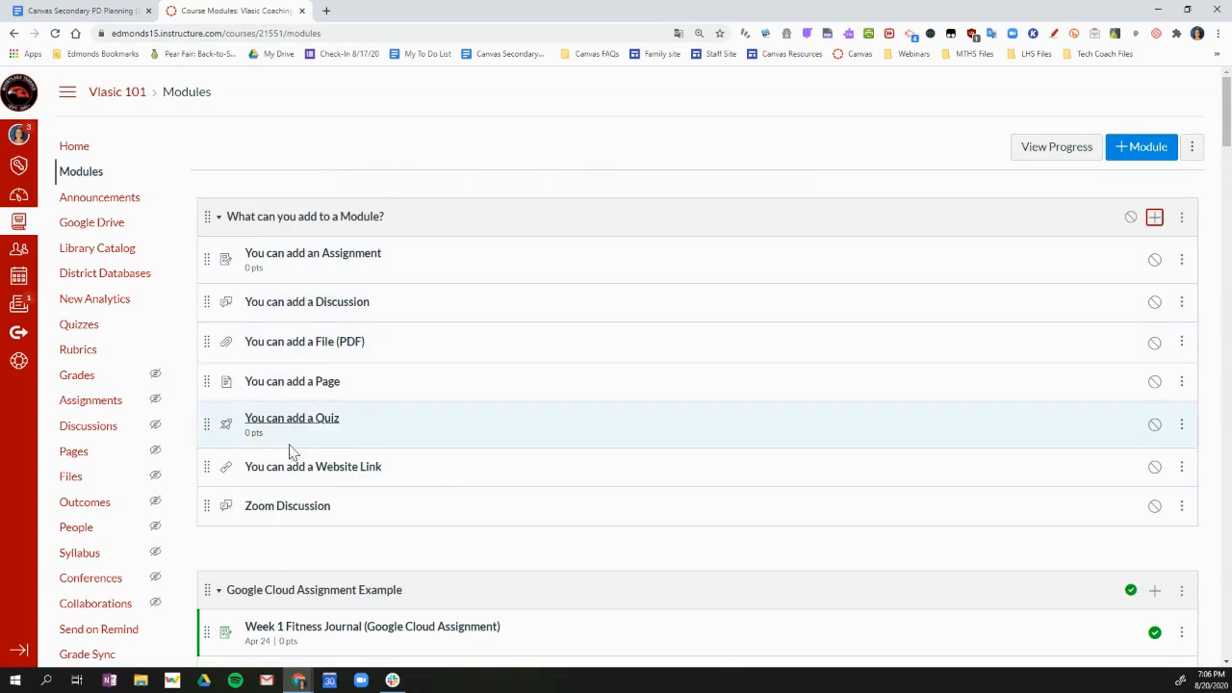
Open the Zoom Discussion item for editing, review its content editor and options, and save it
{"action": "left_click", "coordinate": [292, 517]}
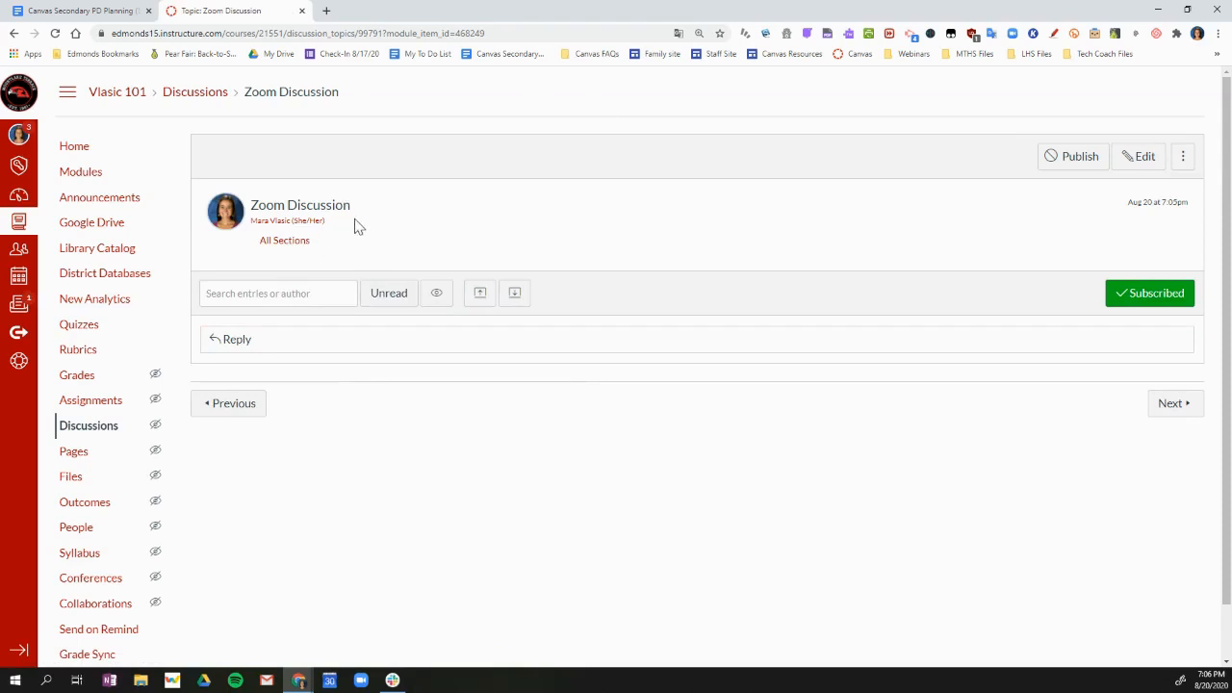
{"action": "left_click", "coordinate": [1130, 163]}
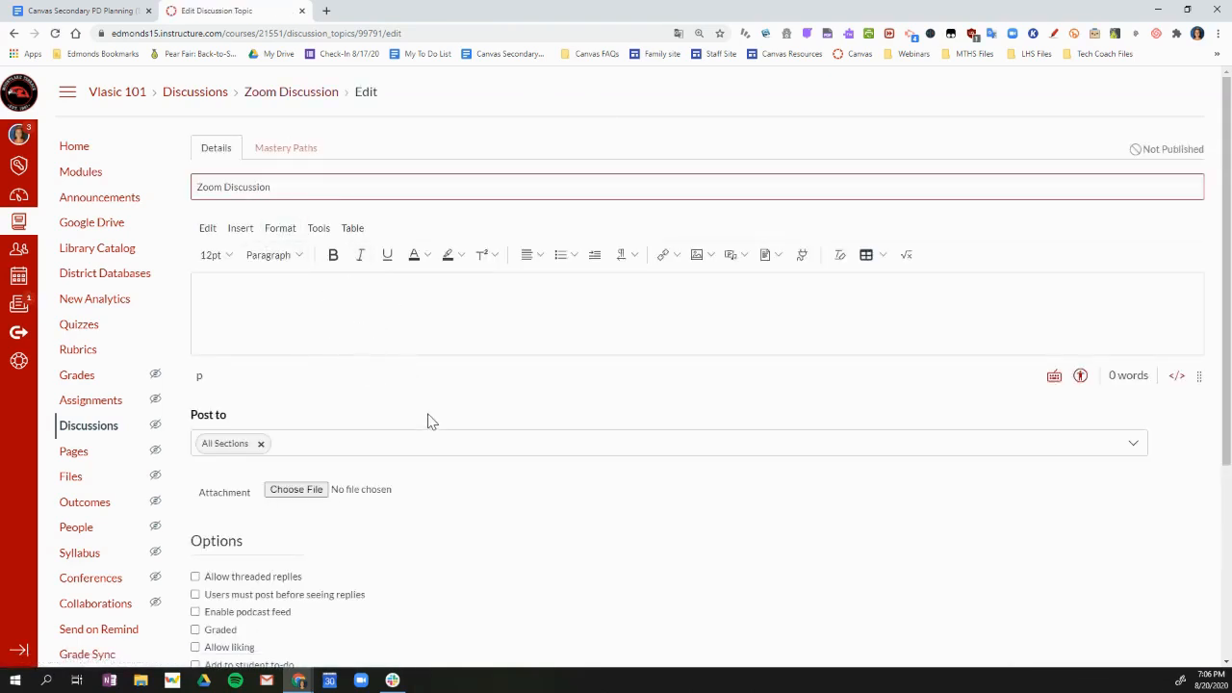
{"action": "scroll", "coordinate": [552, 532], "scroll_direction": "down", "scroll_amount": 3}
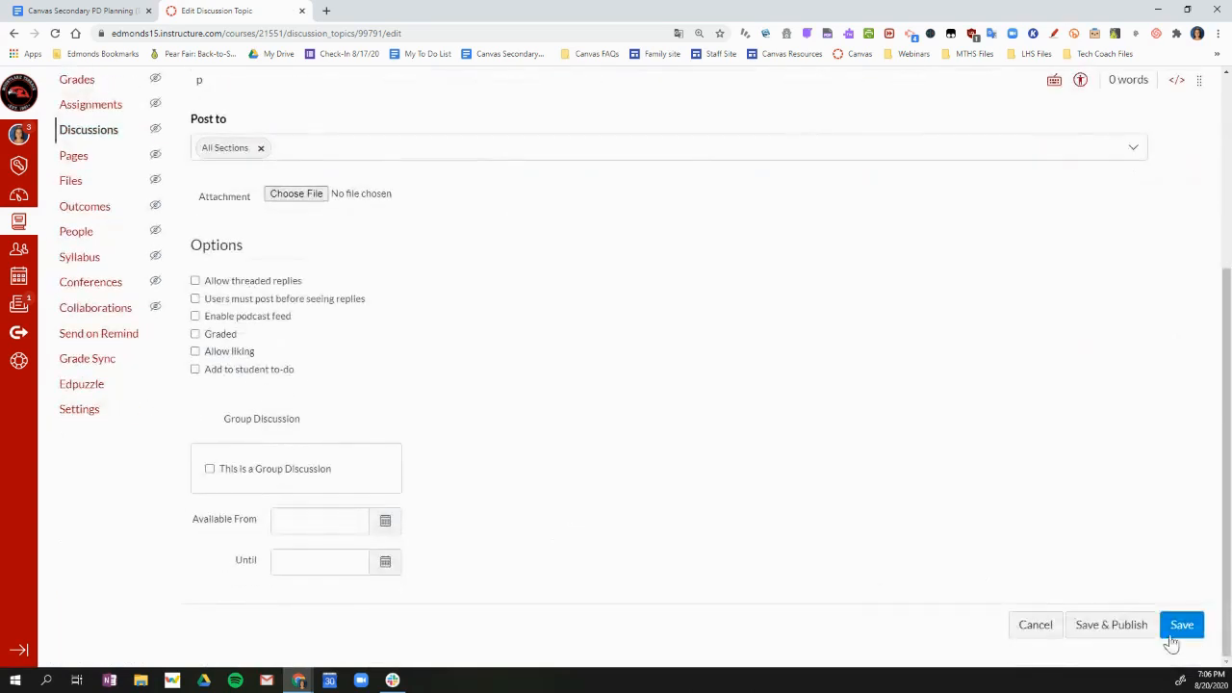
{"action": "left_click", "coordinate": [1182, 626]}
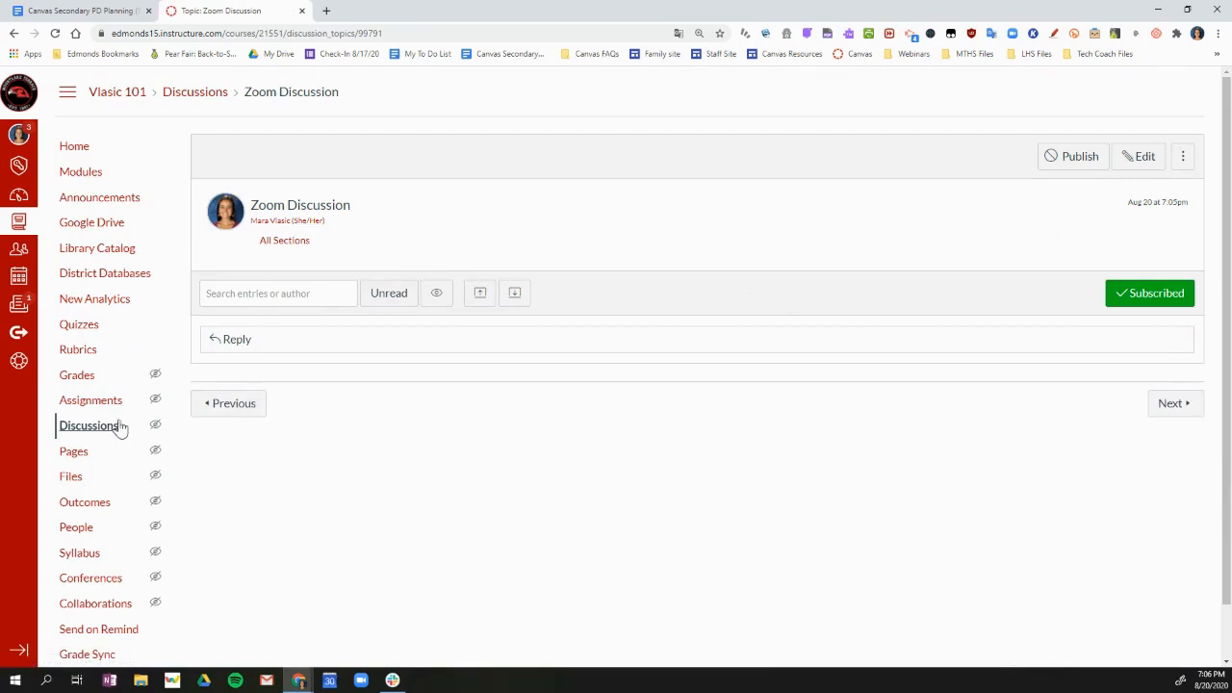
Remove Zoom Discussion from the "What can you add to a Module?" module and check for it in the course's discussions list
{"action": "left_click", "coordinate": [79, 173]}
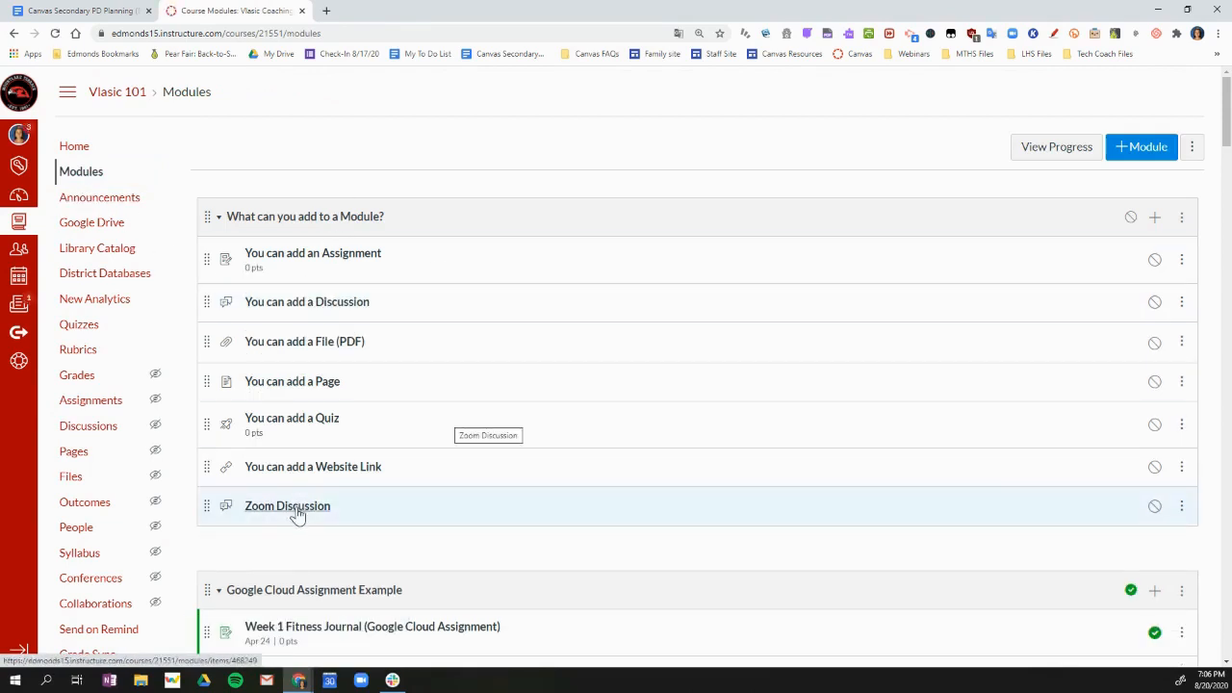
{"action": "left_click", "coordinate": [1182, 507]}
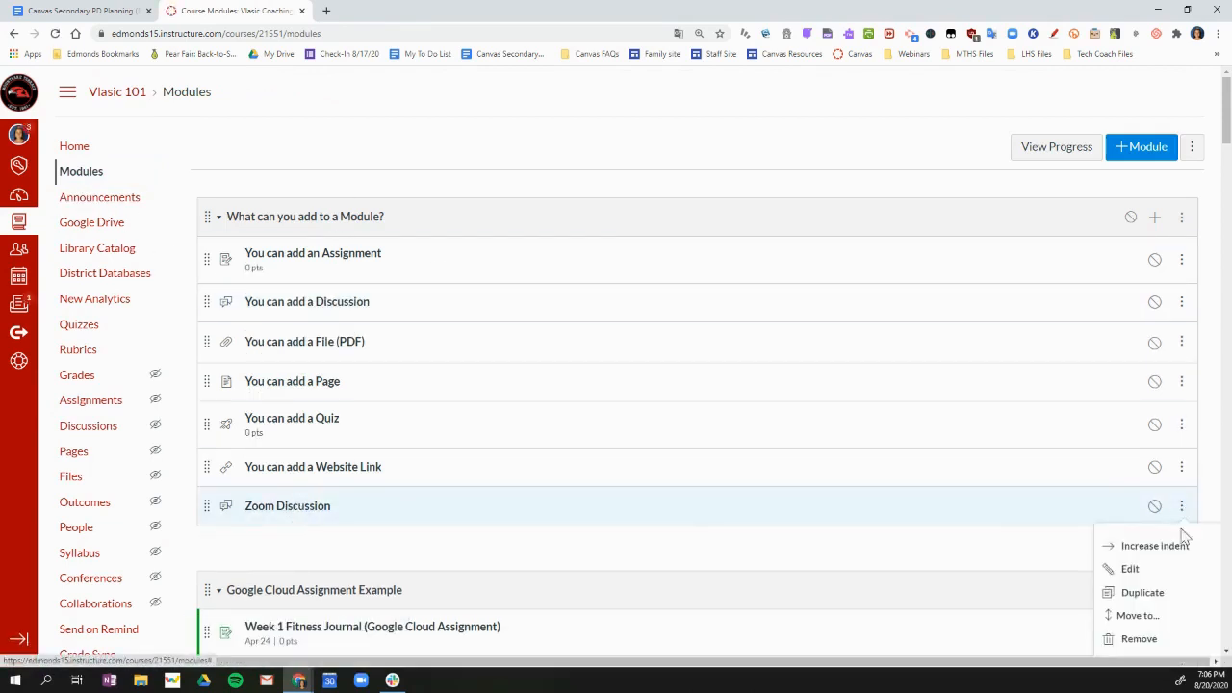
{"action": "left_click", "coordinate": [1138, 638]}
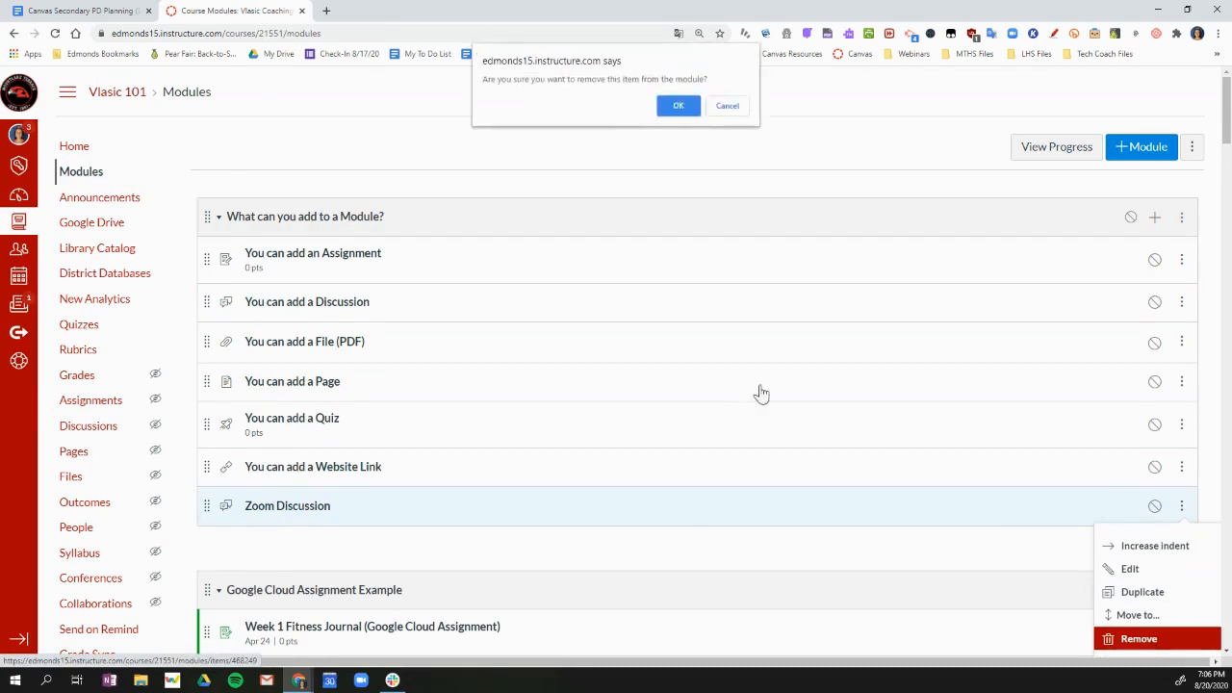
{"action": "left_click", "coordinate": [679, 108]}
{"action": "left_click", "coordinate": [100, 428]}
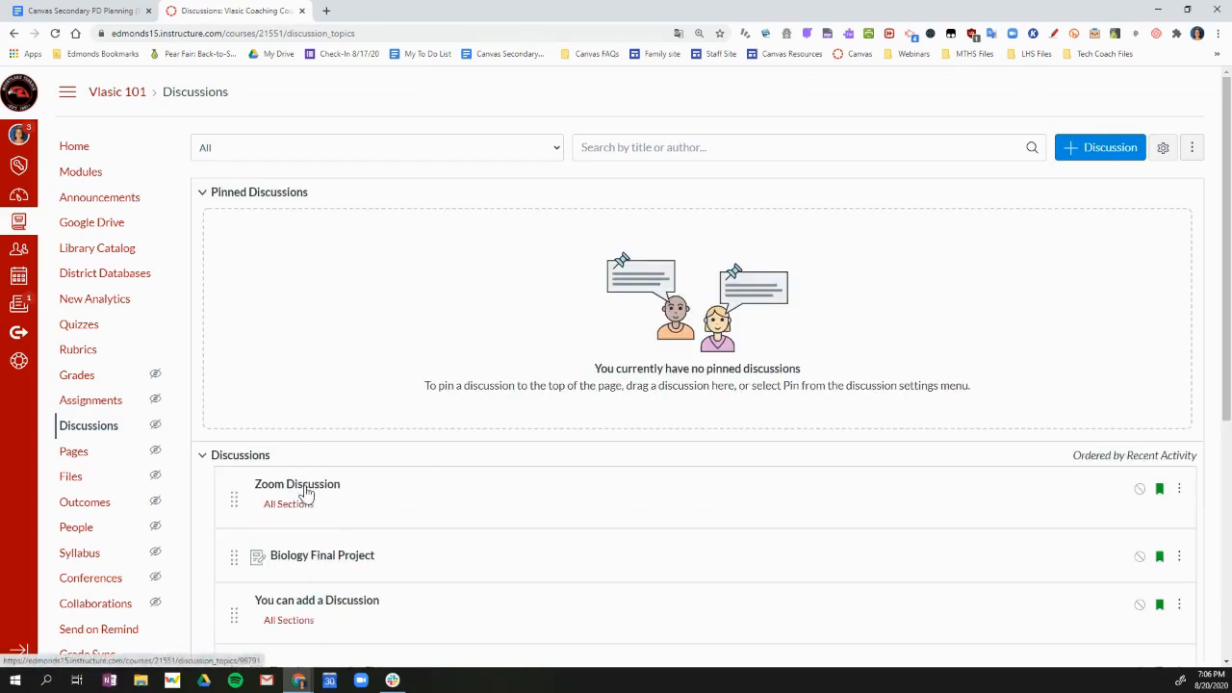
Publish the whole "What can you add to a Module?" module, and unpublish its website link, quiz, page and discussion items
{"action": "left_click", "coordinate": [83, 171]}
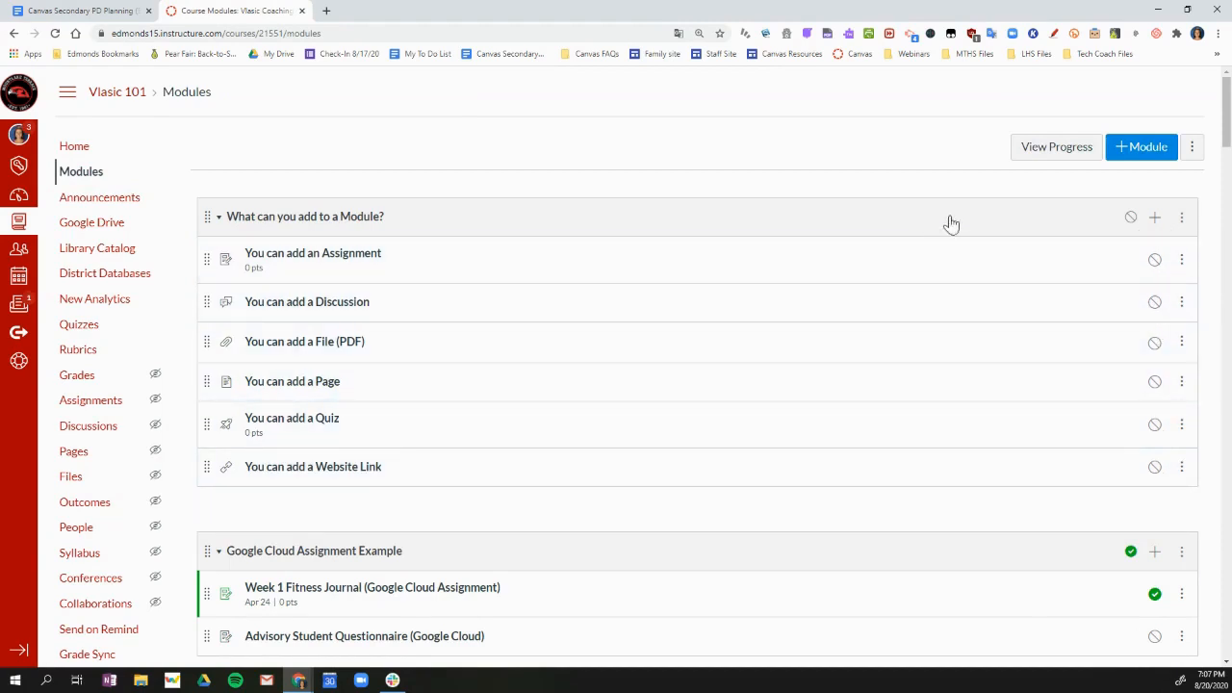
{"action": "left_click", "coordinate": [1131, 217]}
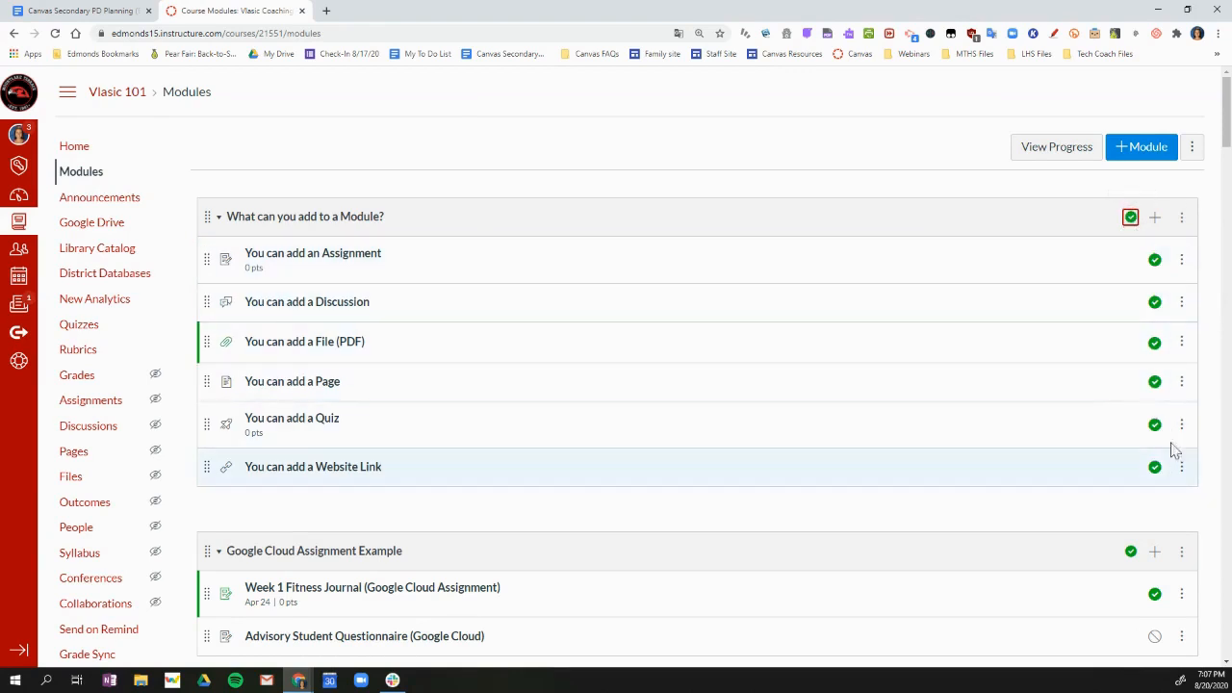
{"action": "left_click", "coordinate": [1153, 468]}
{"action": "left_click", "coordinate": [1153, 425]}
{"action": "left_click", "coordinate": [1154, 382]}
{"action": "left_click", "coordinate": [1155, 343]}
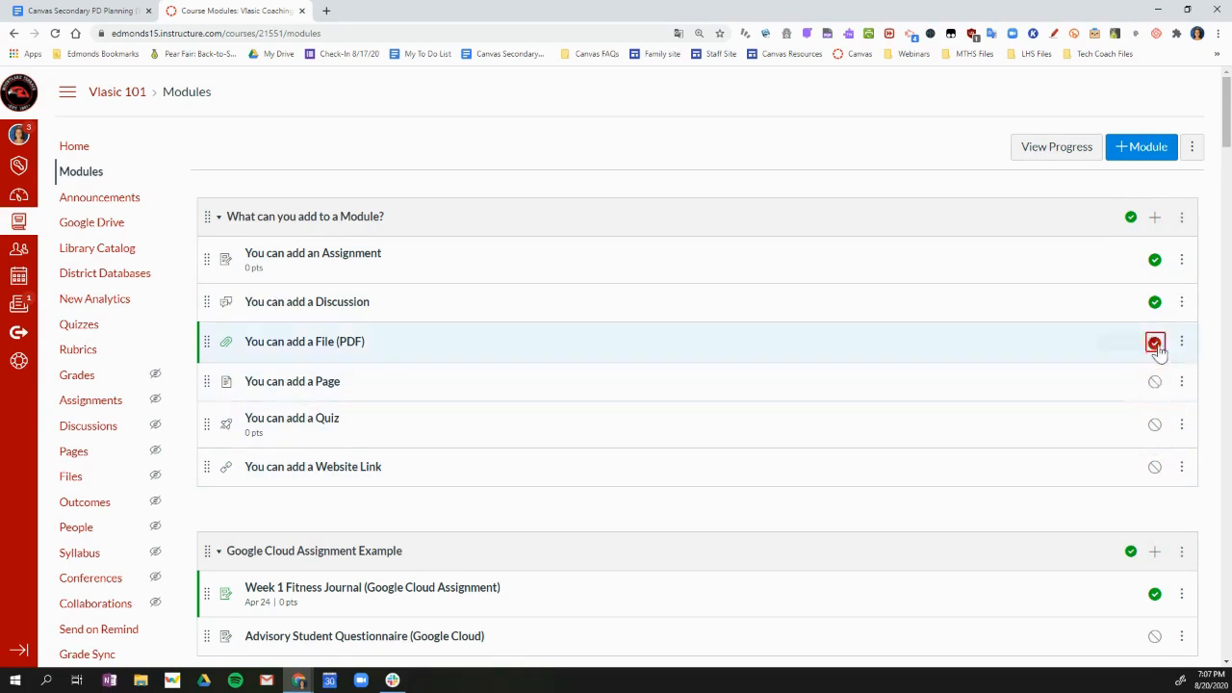
{"action": "left_click", "coordinate": [779, 504]}
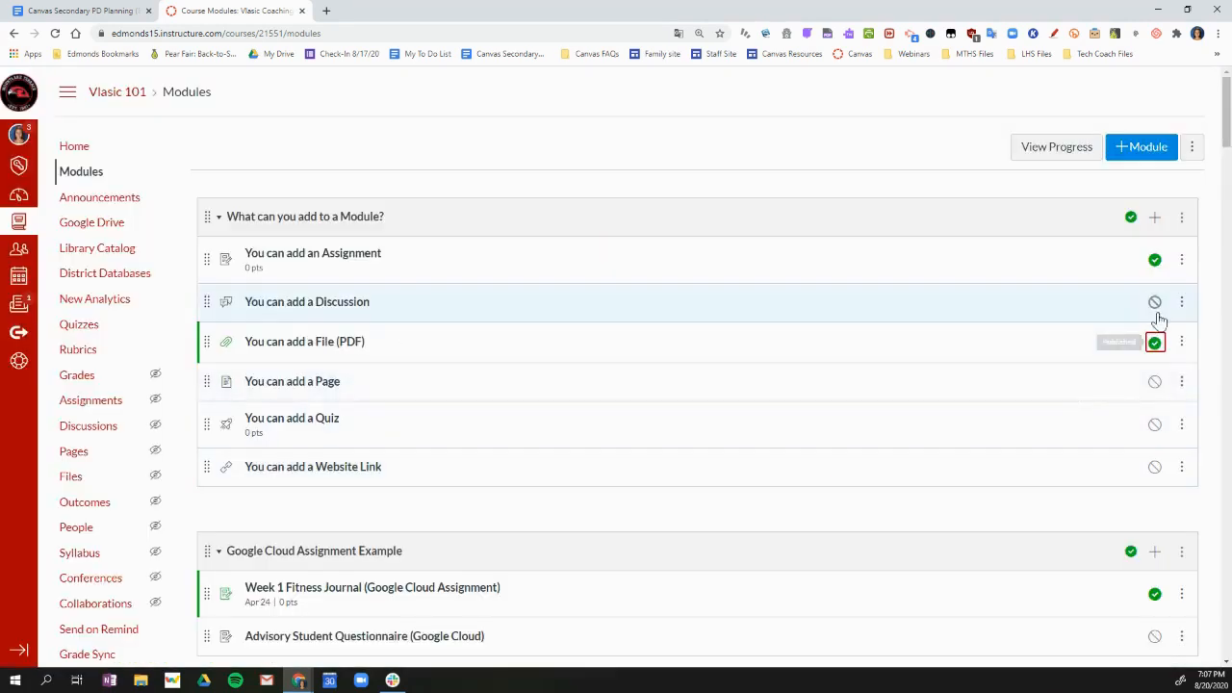